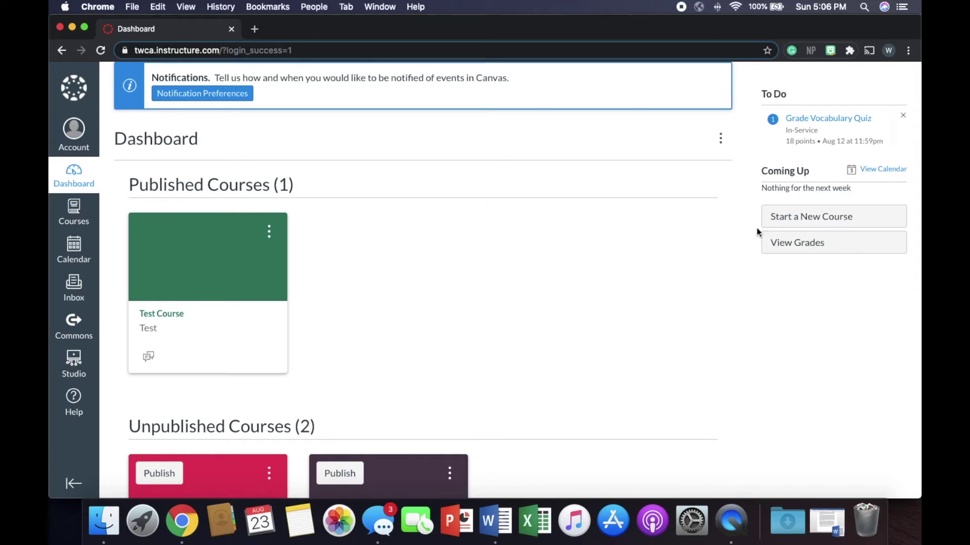
# Open Test Course from the Dashboard and review its welcome text, classroom image and syllabus link
pyautogui.scroll(-3, 660, 266)
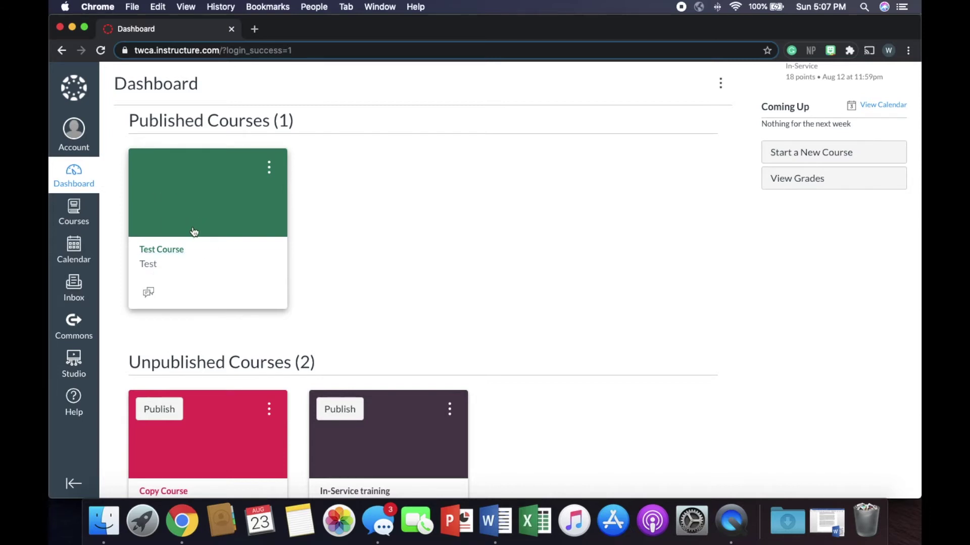
pyautogui.scroll(-5, 262, 320)
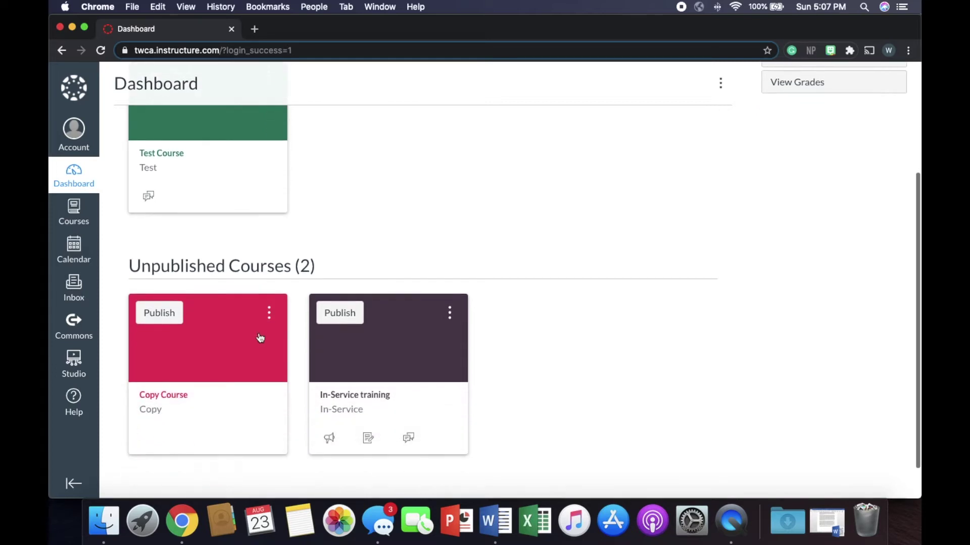
pyautogui.scroll(3, 237, 347)
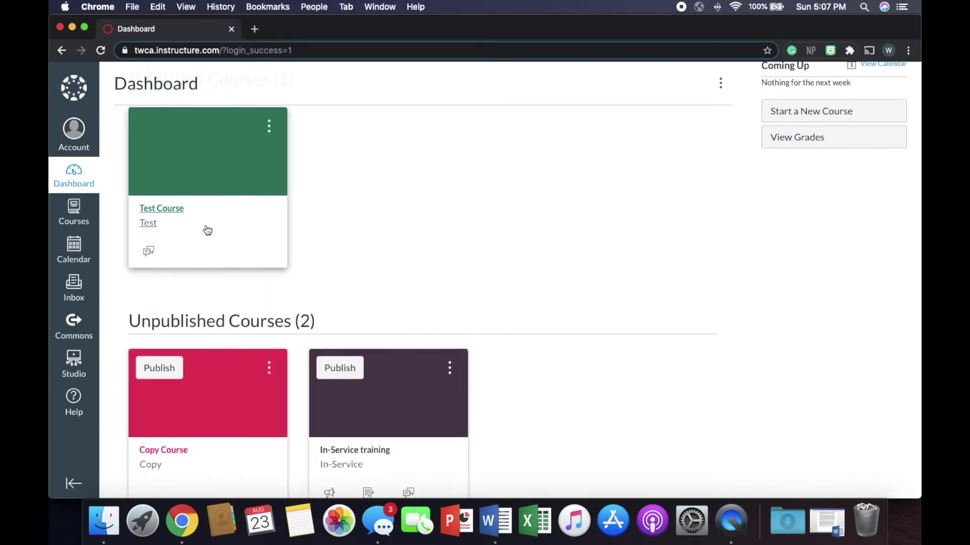
pyautogui.click(220, 206)
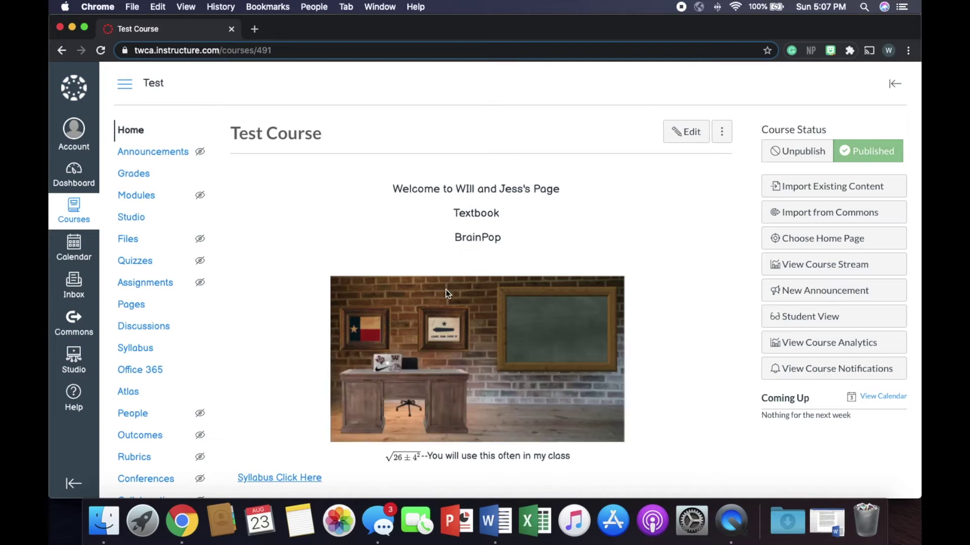
pyautogui.scroll(-3, 445, 290)
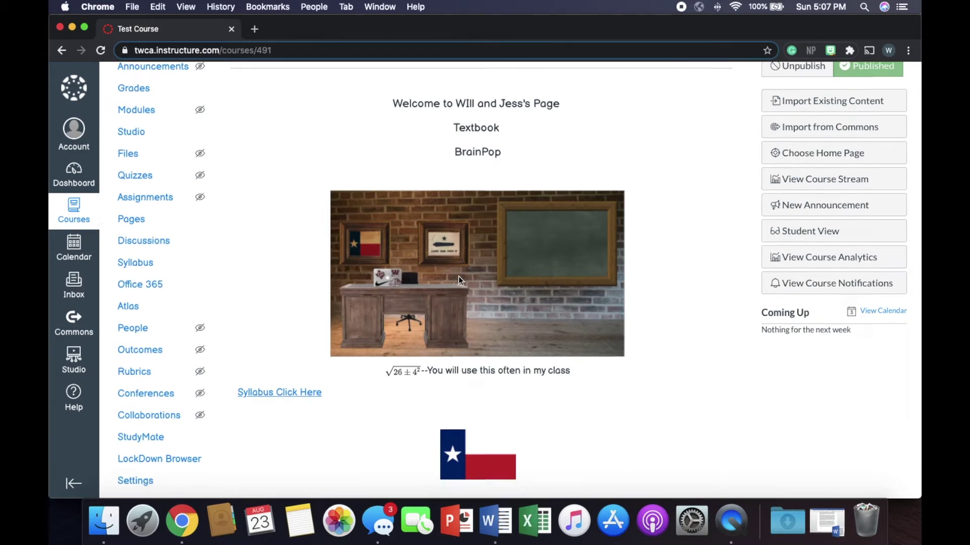
pyautogui.scroll(-2, 459, 277)
pyautogui.scroll(5, 458, 277)
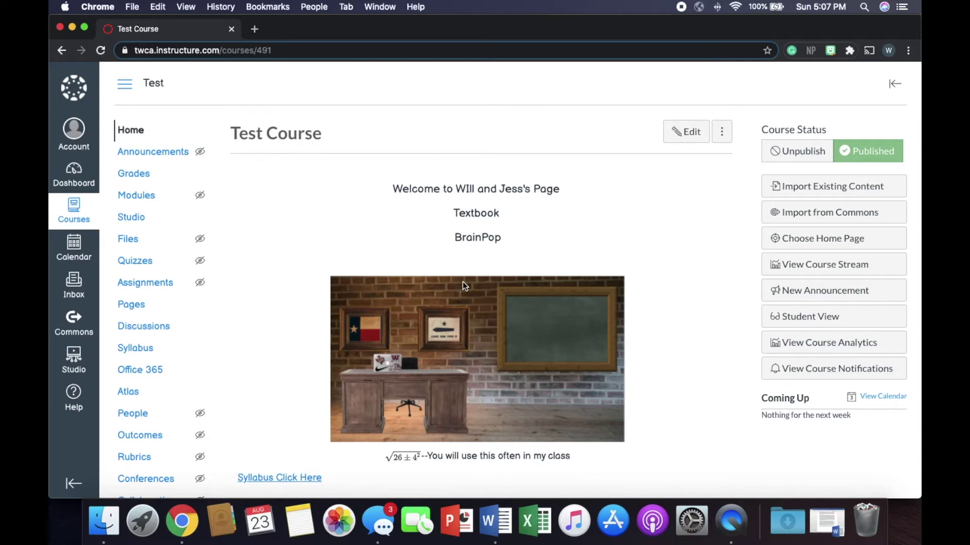
pyautogui.click(89, 178)
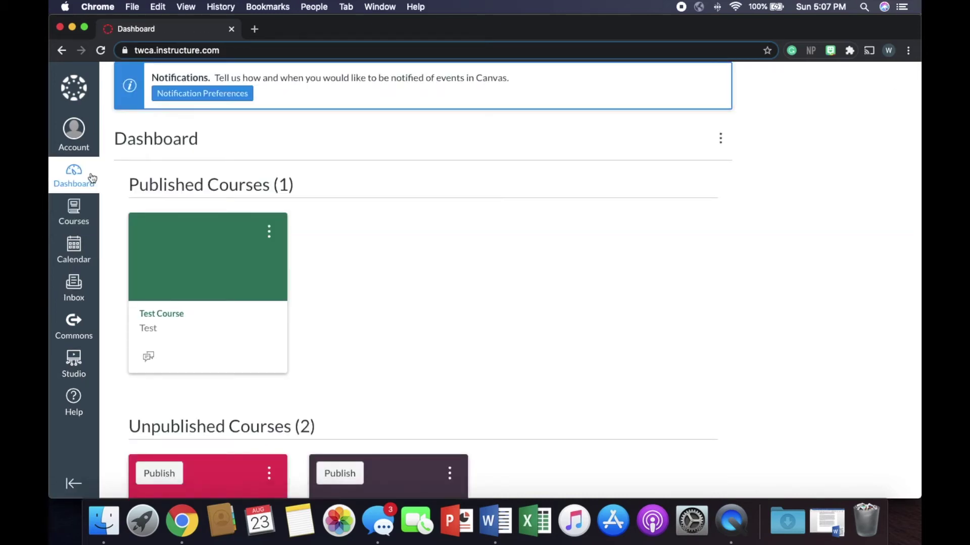
# Open the unpublished Copy Course and review its Modules, Unit One: Adding with Adding 1+1 and Unnamed Quiz
pyautogui.scroll(-3, 402, 261)
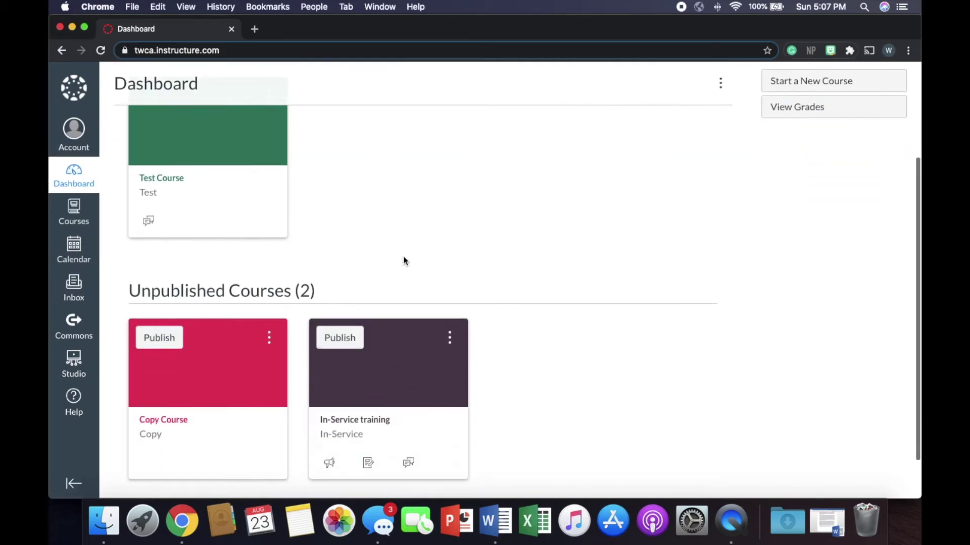
pyautogui.click(241, 413)
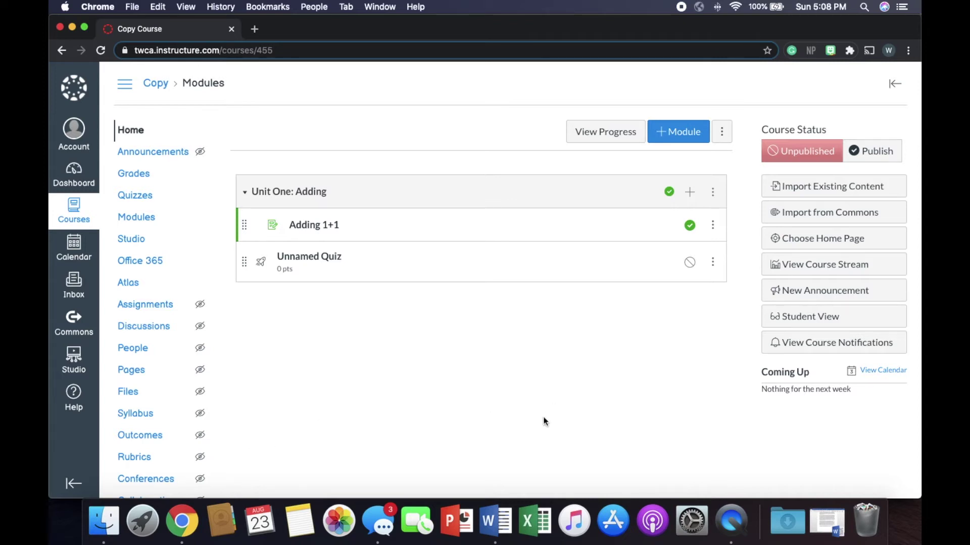
pyautogui.scroll(-3, 430, 442)
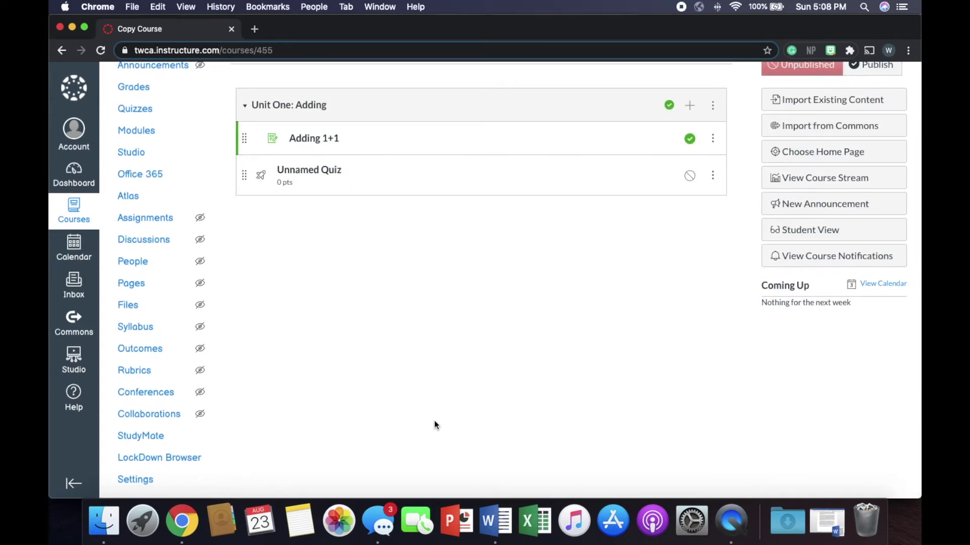
pyautogui.click(145, 481)
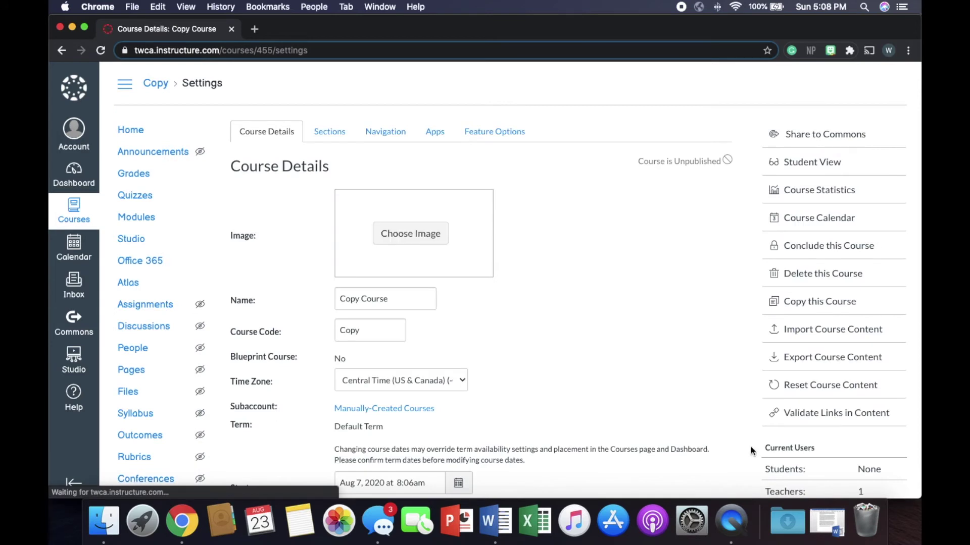
# Go to Import Course Content from Copy Course's Settings sidebar
pyautogui.click(836, 337)
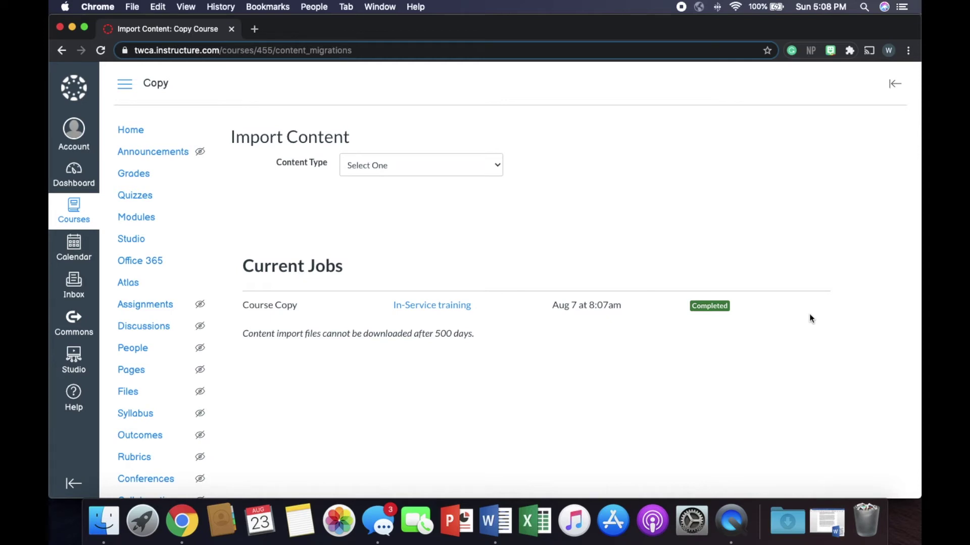
# Import all content from Test Course into Copy Course as a Canvas course copy
pyautogui.click(445, 165)
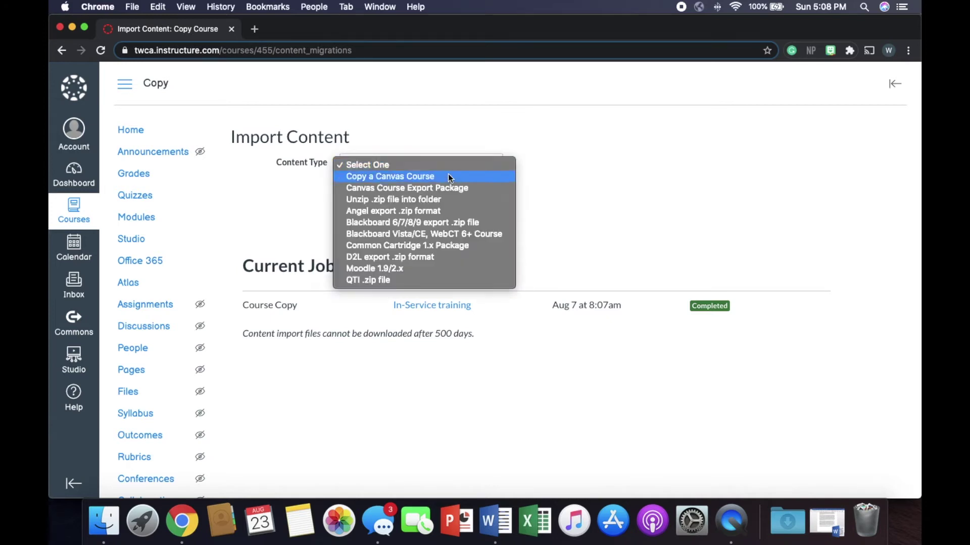
pyautogui.click(447, 176)
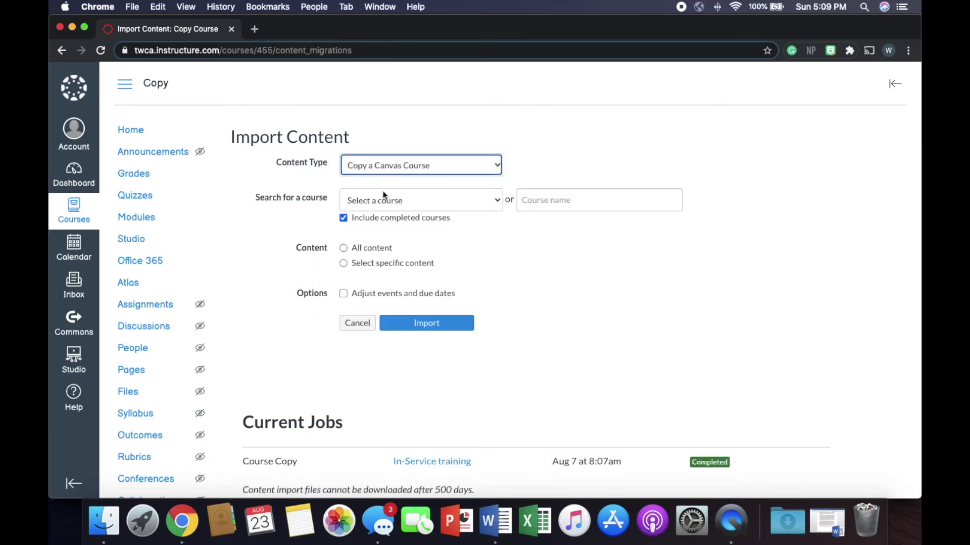
pyautogui.click(432, 204)
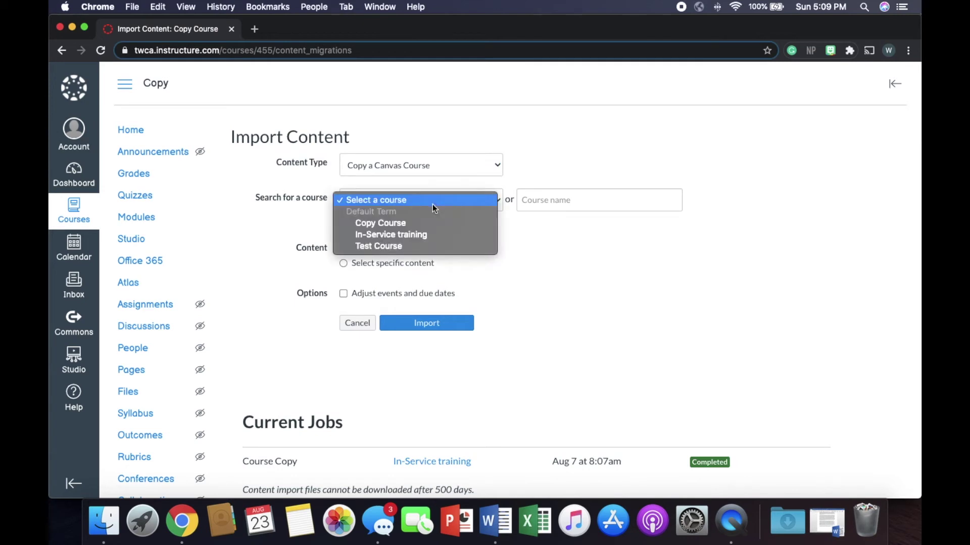
pyautogui.click(438, 246)
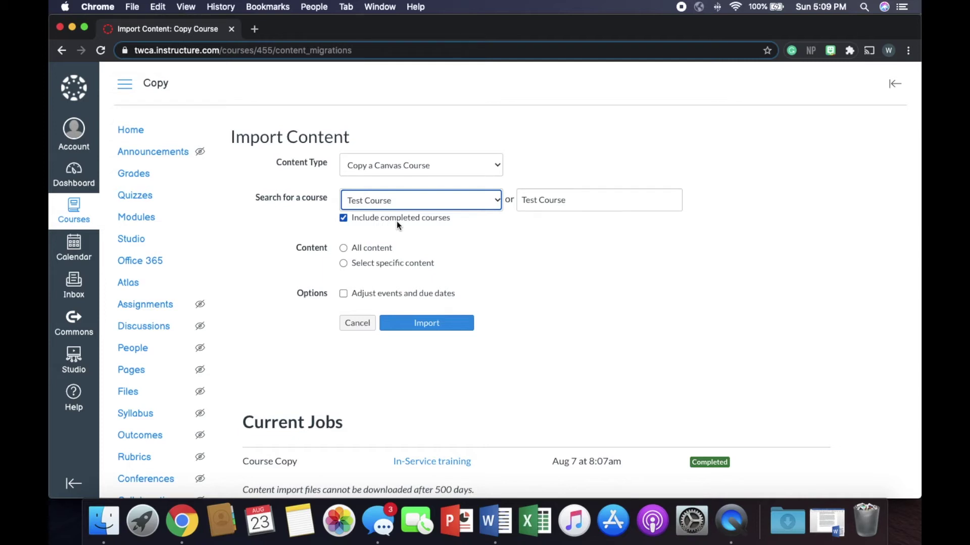
pyautogui.click(343, 248)
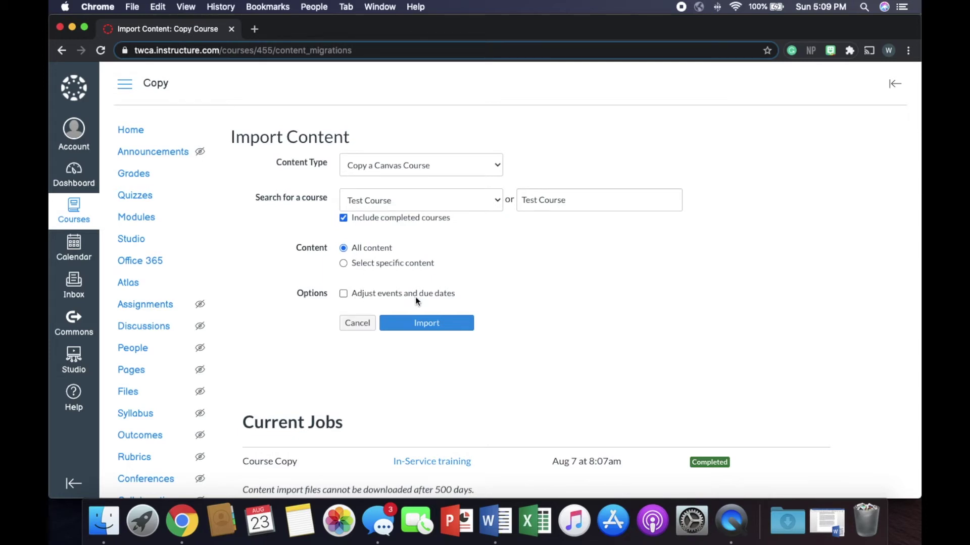
pyautogui.click(441, 325)
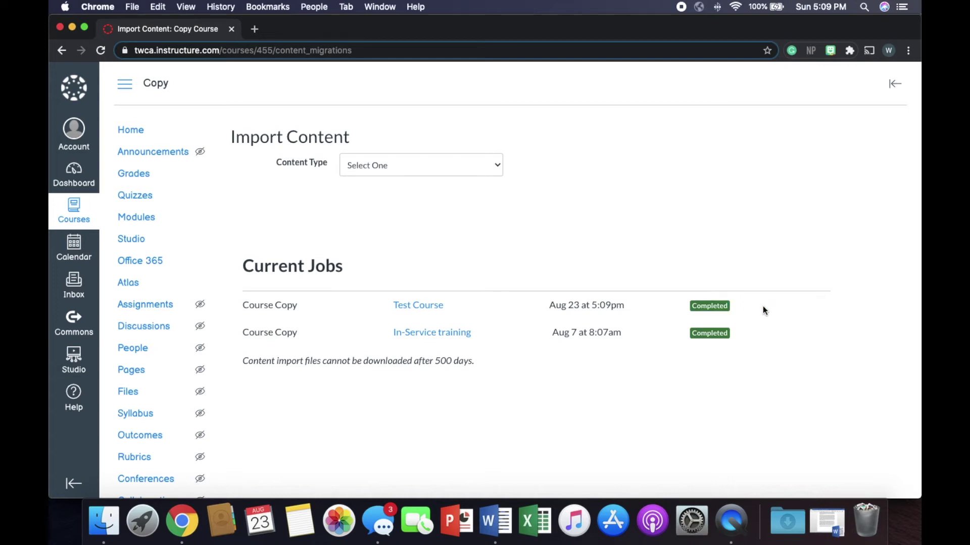
# Compare Copy Course's imported home page with Test Course's home page, then reopen Copy Course
pyautogui.click(139, 135)
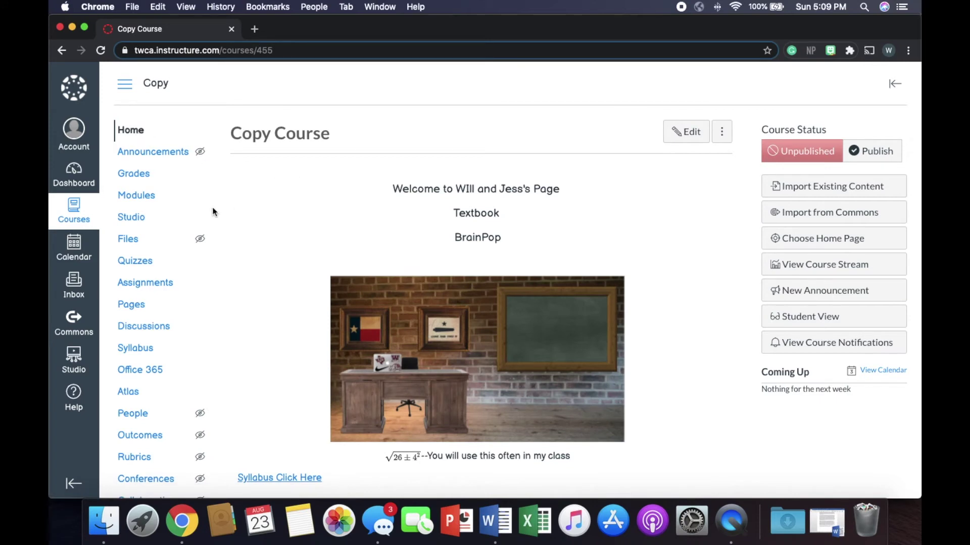
pyautogui.click(80, 185)
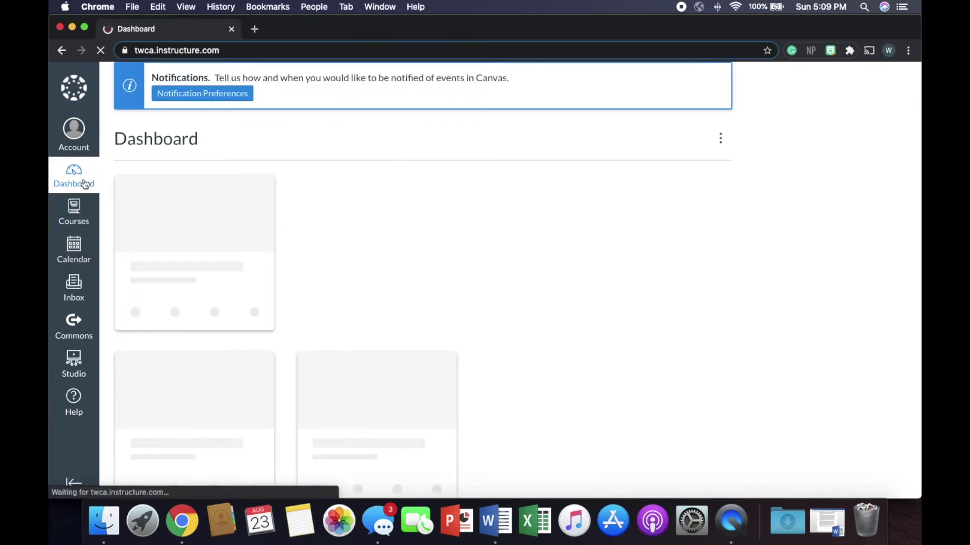
pyautogui.click(224, 296)
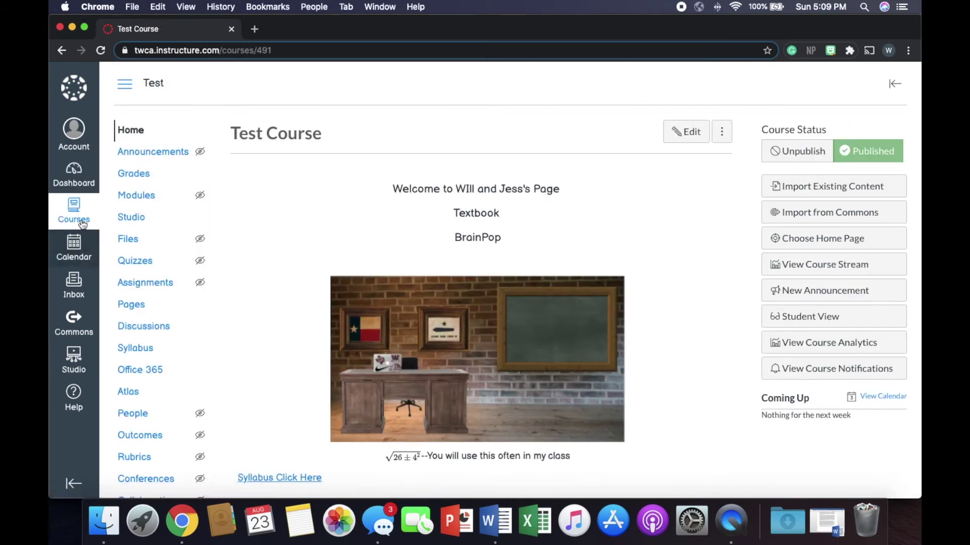
pyautogui.click(71, 171)
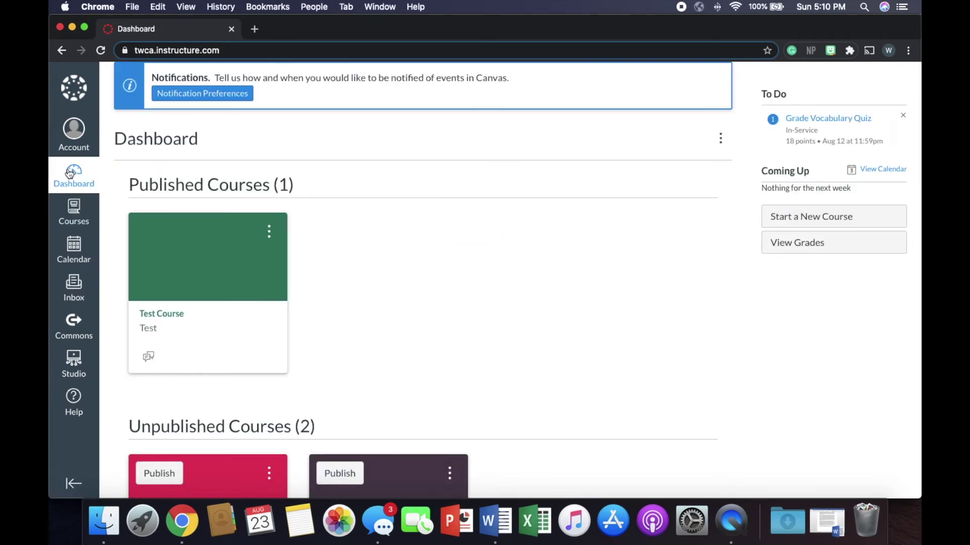
pyautogui.scroll(-5, 262, 194)
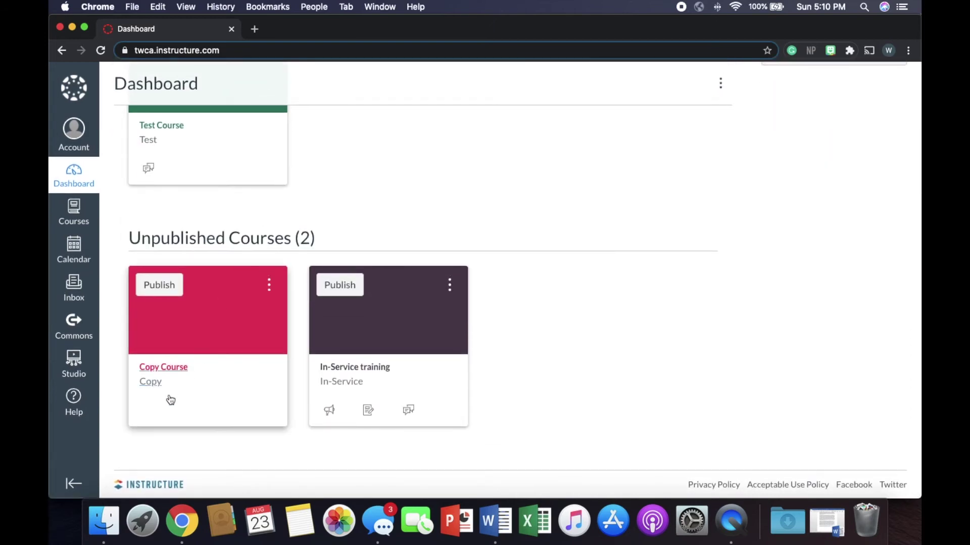
pyautogui.click(185, 378)
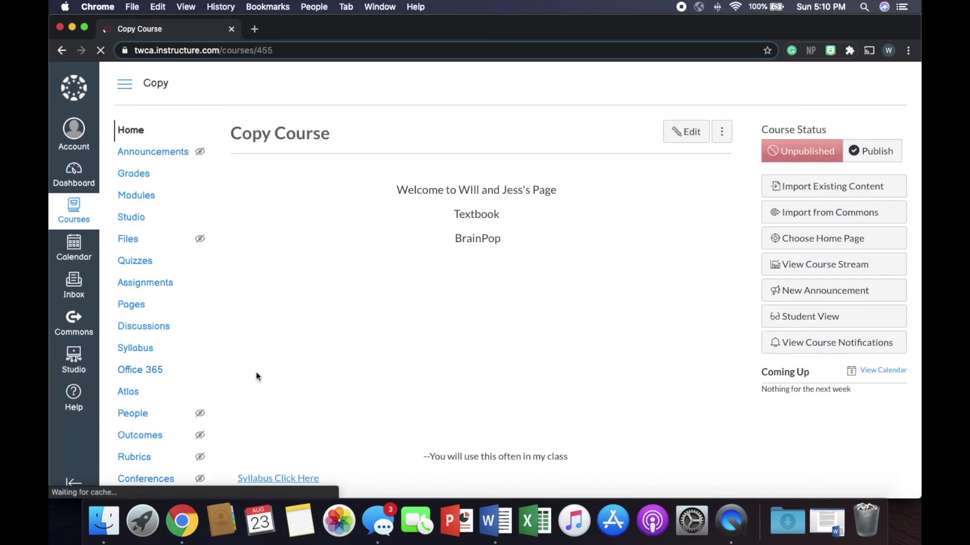
# Return to Copy Course's Import Content page via the Dashboard and course Settings
pyautogui.scroll(-4, 457, 353)
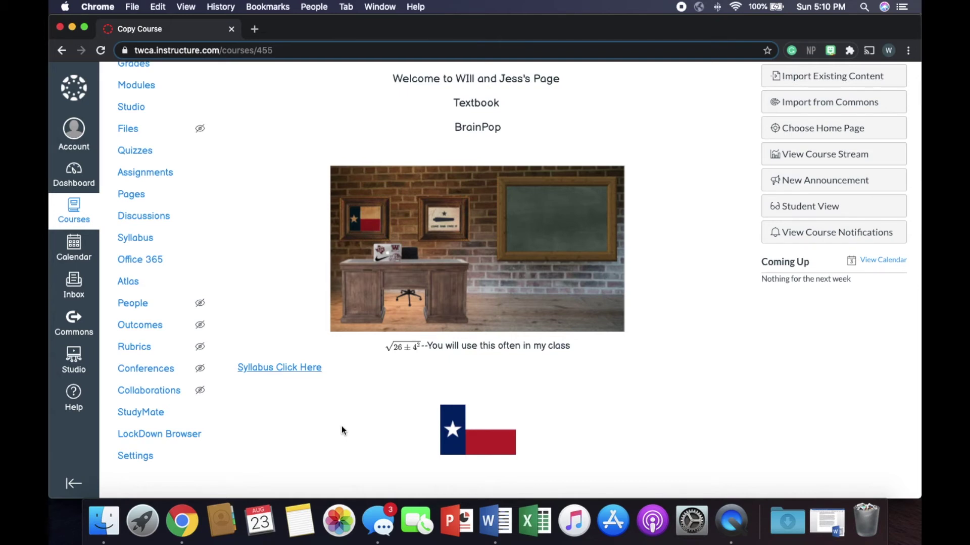
pyautogui.press('super+bracketleft')
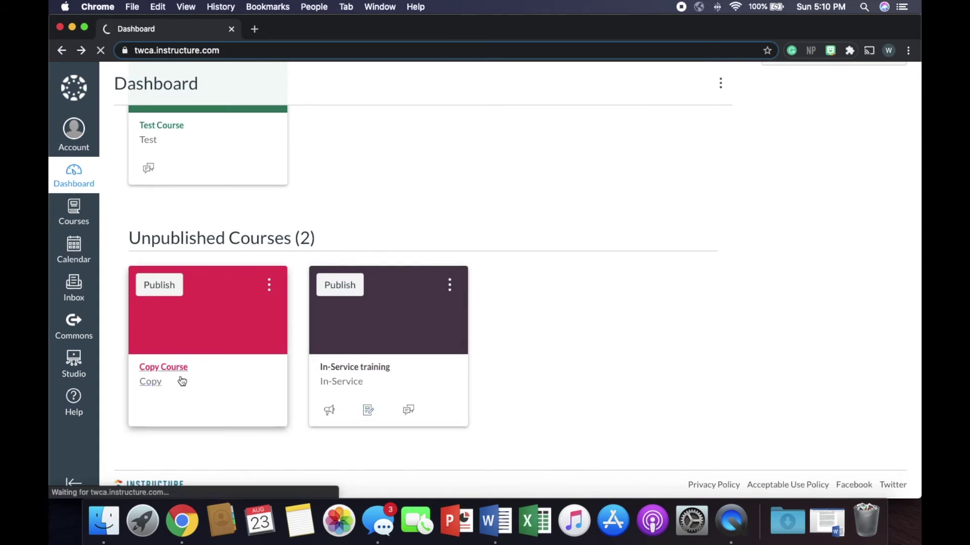
pyautogui.click(182, 381)
pyautogui.scroll(-5, 166, 420)
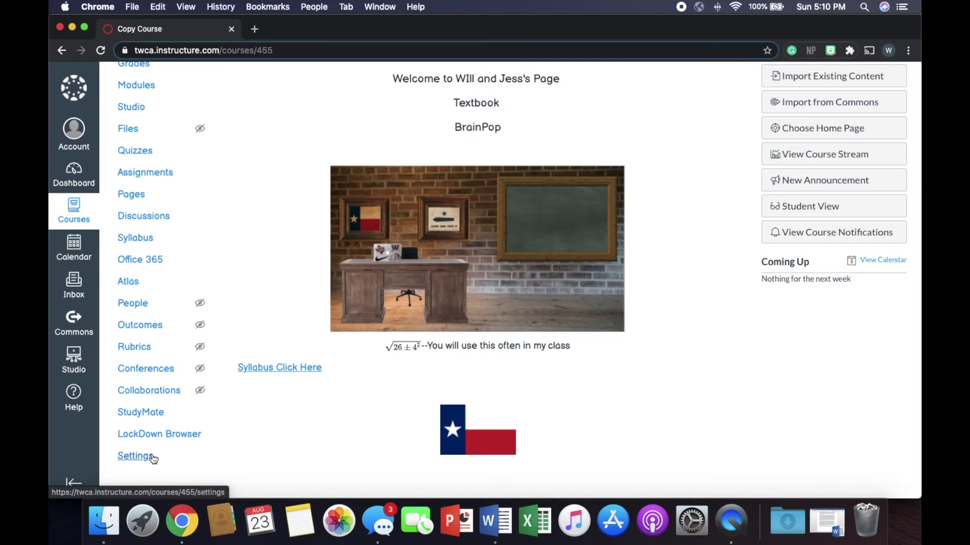
pyautogui.click(152, 458)
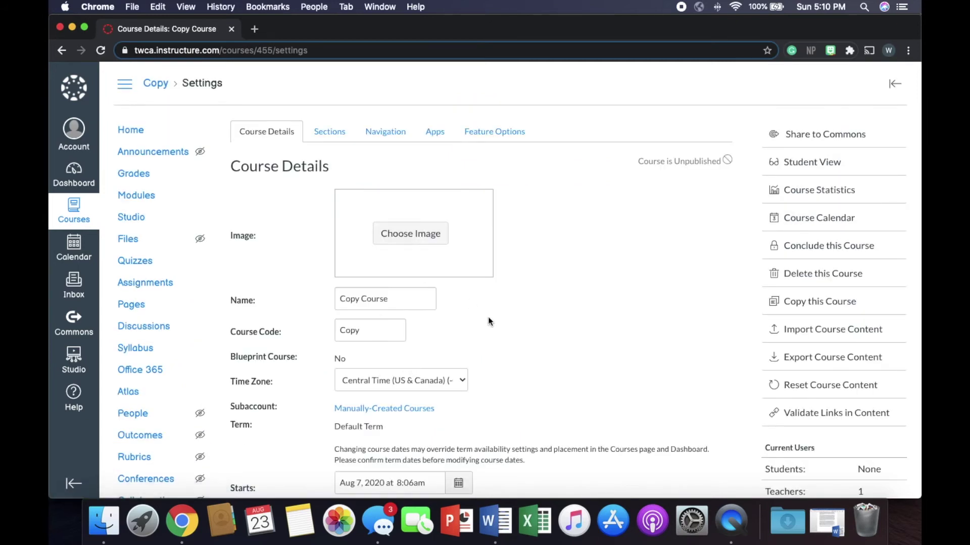
pyautogui.click(851, 335)
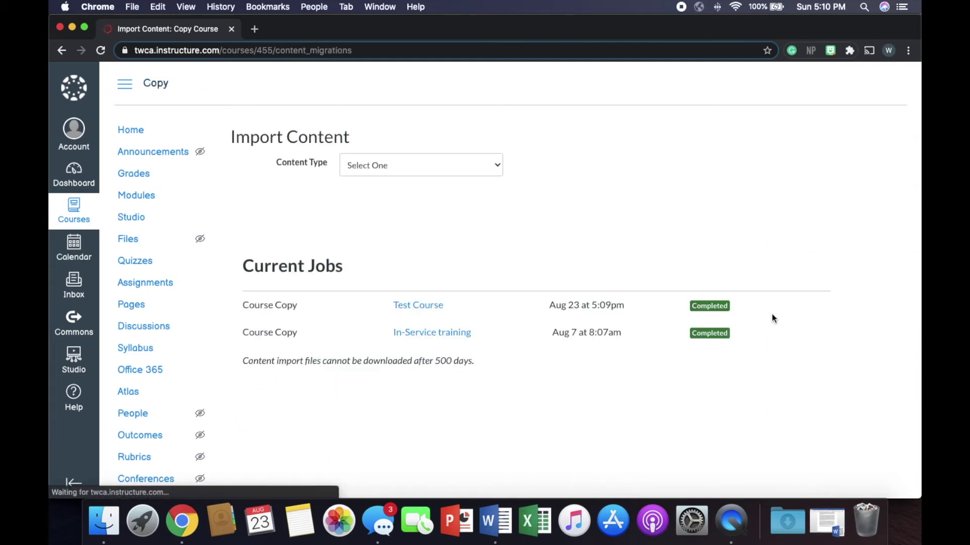
# Start a Canvas course copy from Test Course using 'Select specific content'
pyautogui.click(486, 161)
pyautogui.click(485, 177)
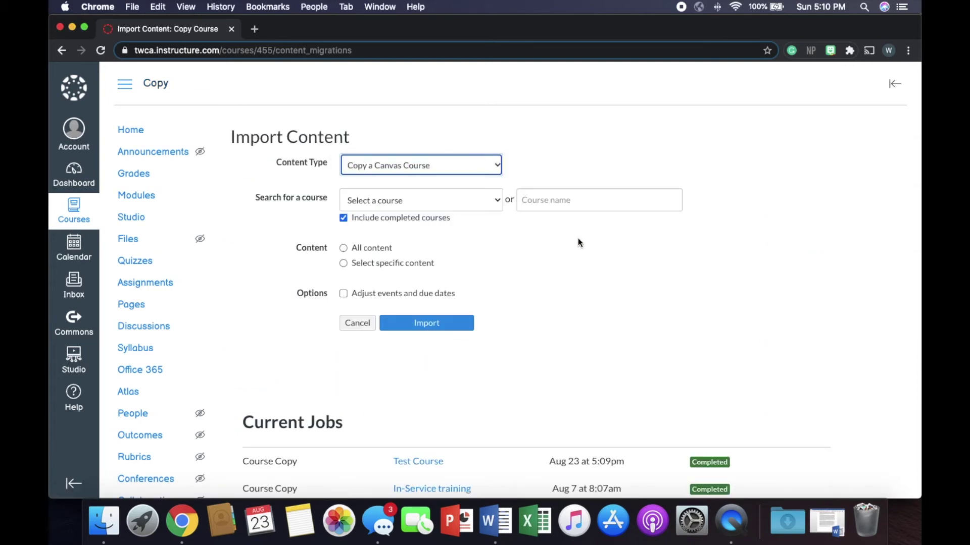
pyautogui.click(403, 204)
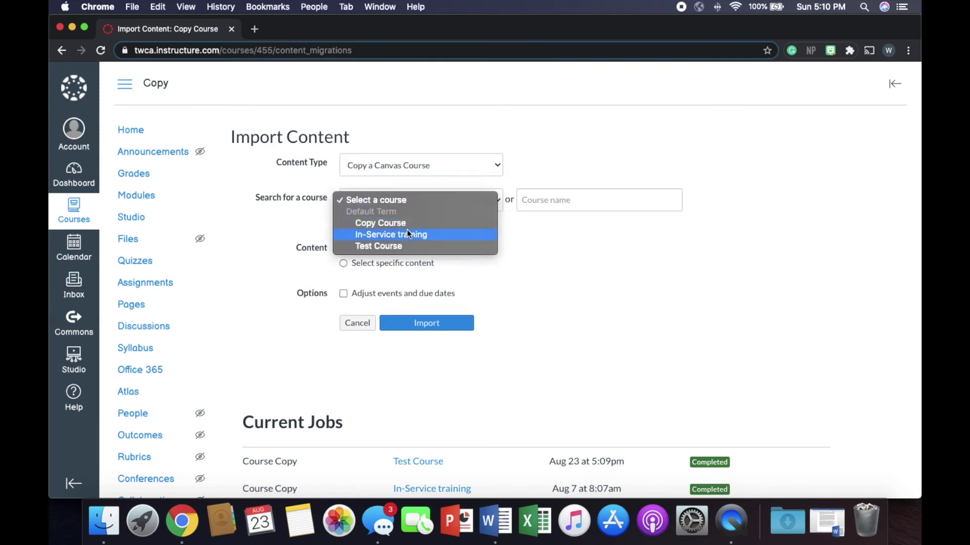
pyautogui.click(409, 248)
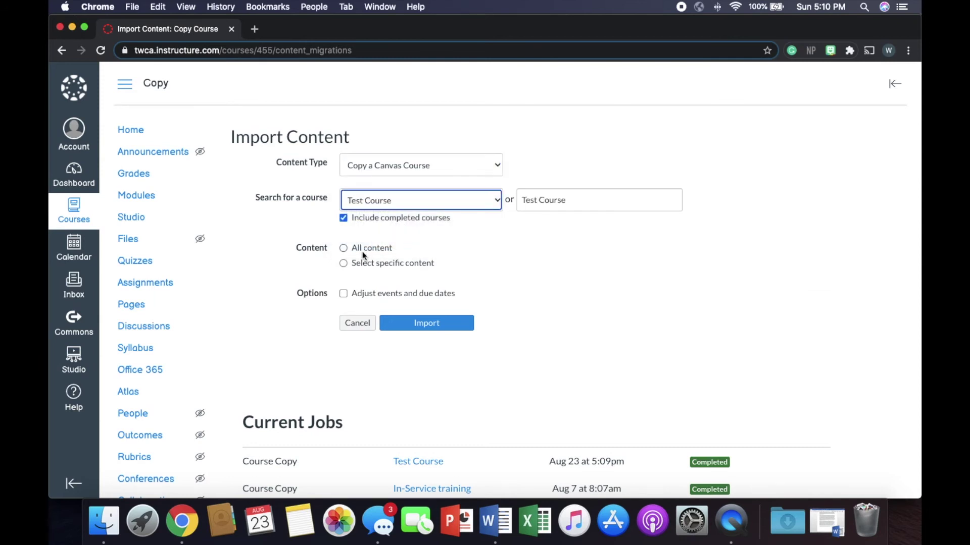
pyautogui.click(345, 266)
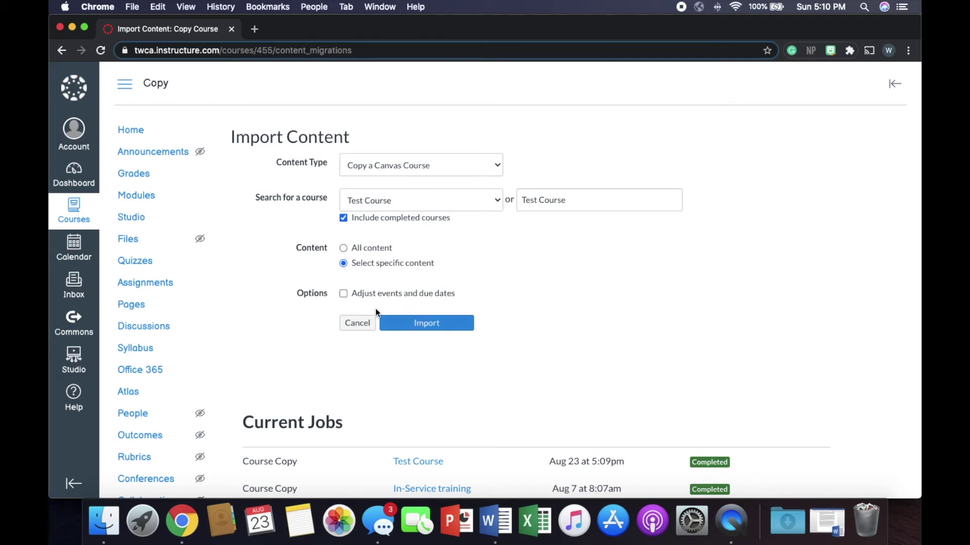
pyautogui.click(449, 325)
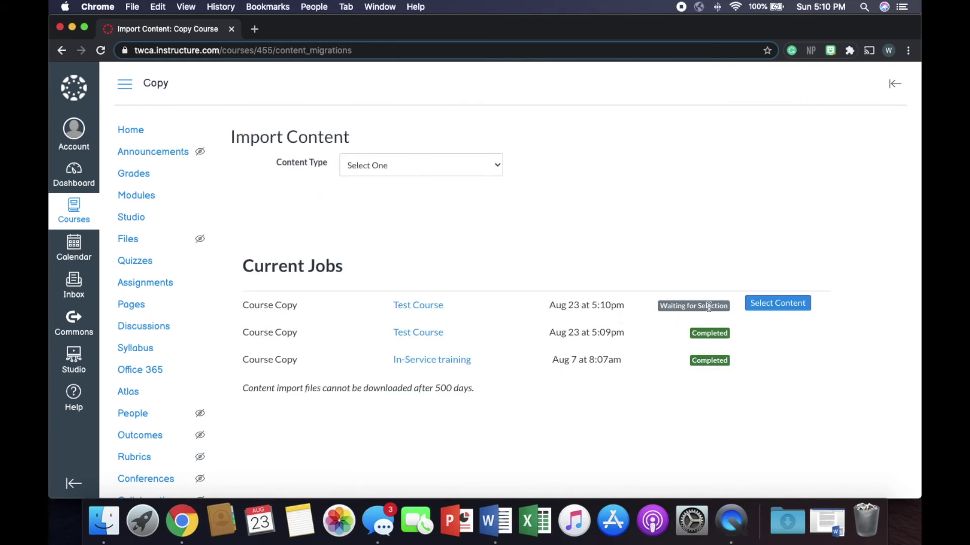
pyautogui.click(769, 308)
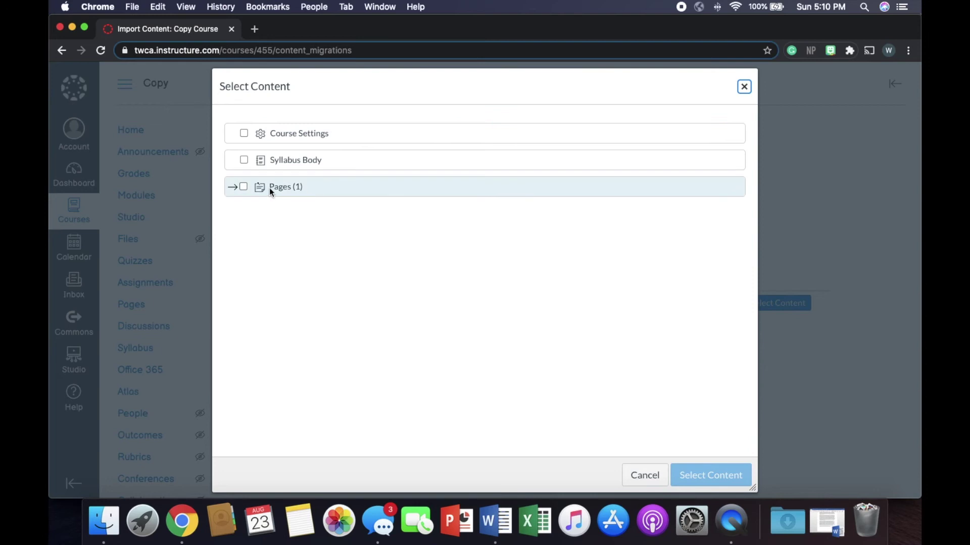
# Select Pages, Syllabus Body and Course Settings for the waiting Test Course copy job and confirm
pyautogui.click(244, 188)
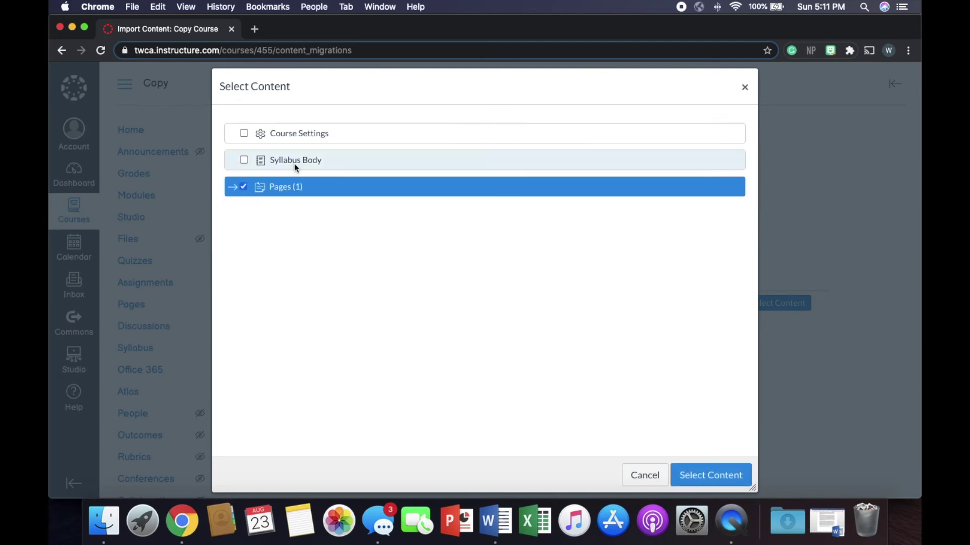
pyautogui.click(244, 161)
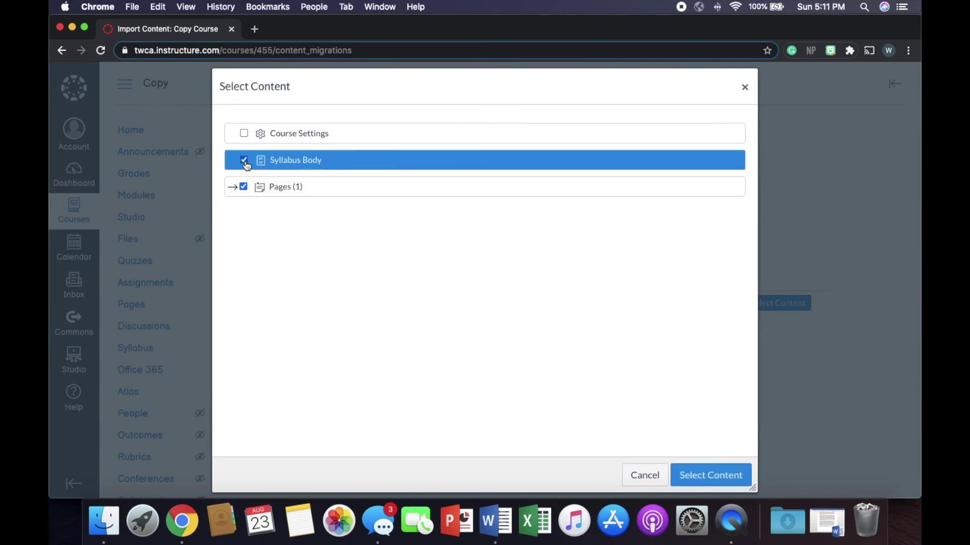
pyautogui.click(246, 133)
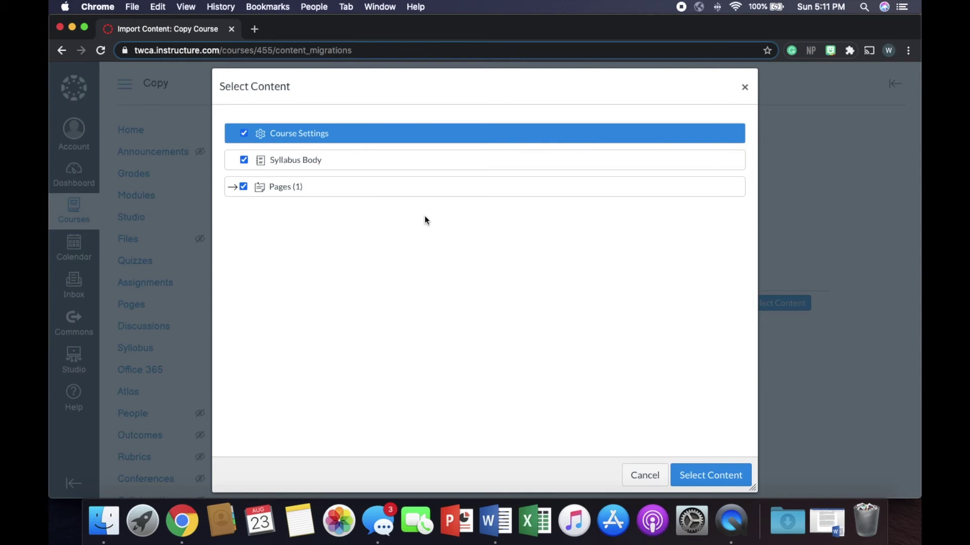
pyautogui.click(737, 474)
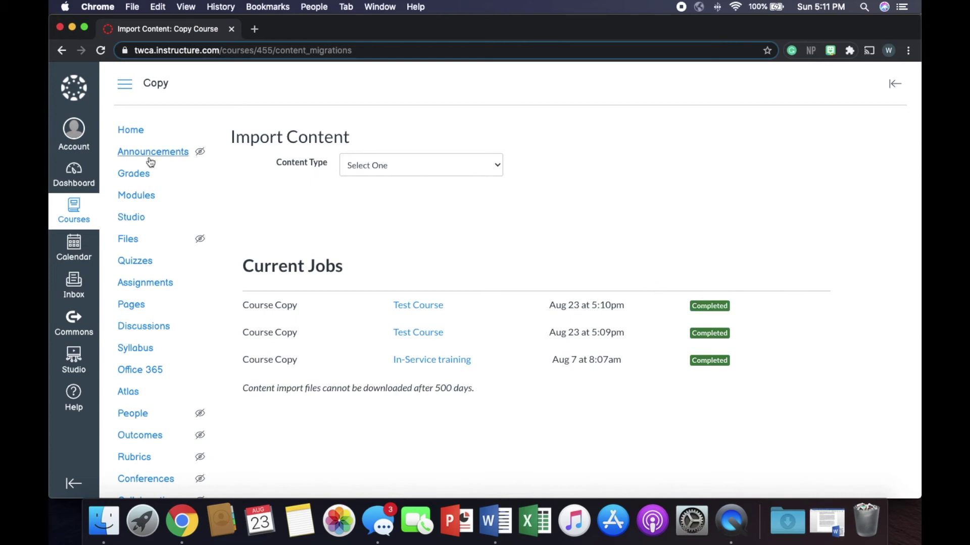
pyautogui.click(137, 136)
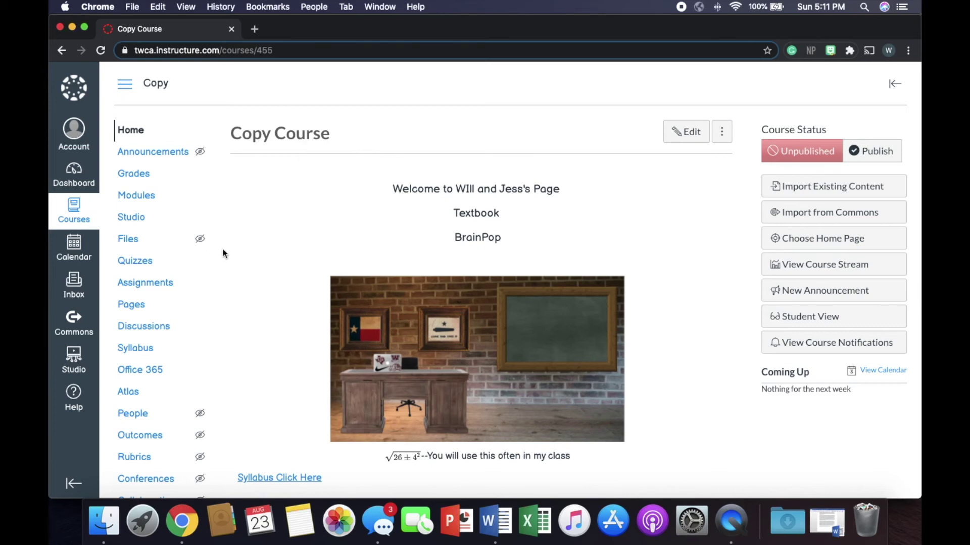
# Open Copy Course's People roster, showing its single teacher
pyautogui.scroll(-3, 268, 274)
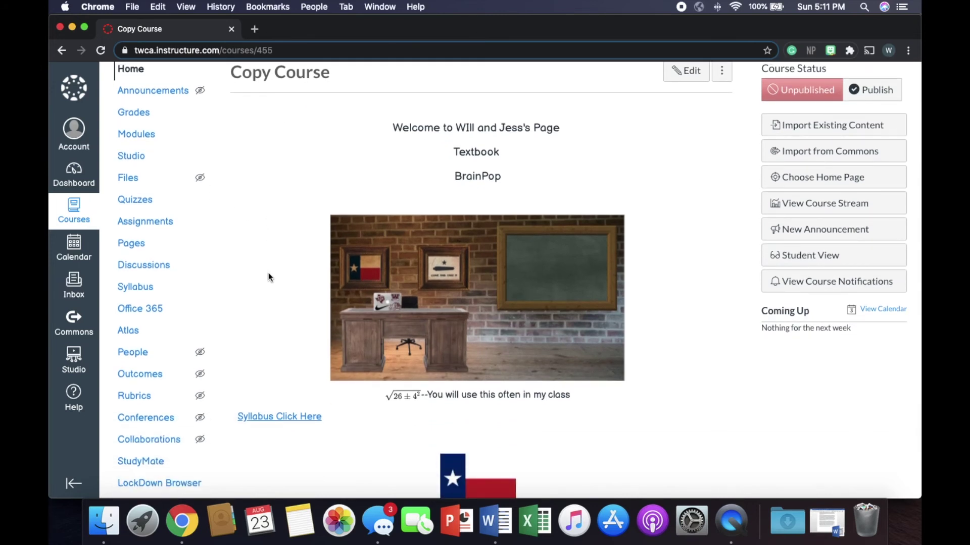
pyautogui.click(146, 362)
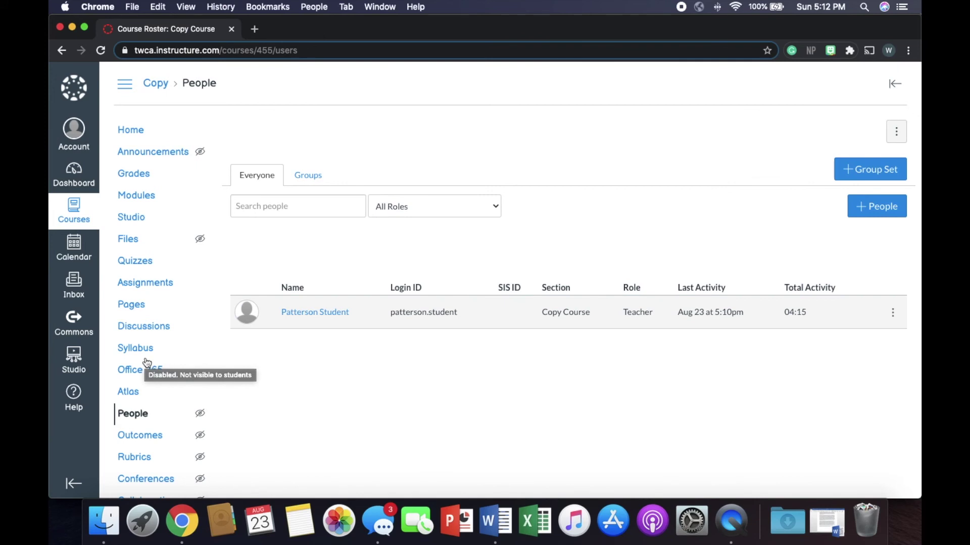
pyautogui.click(870, 211)
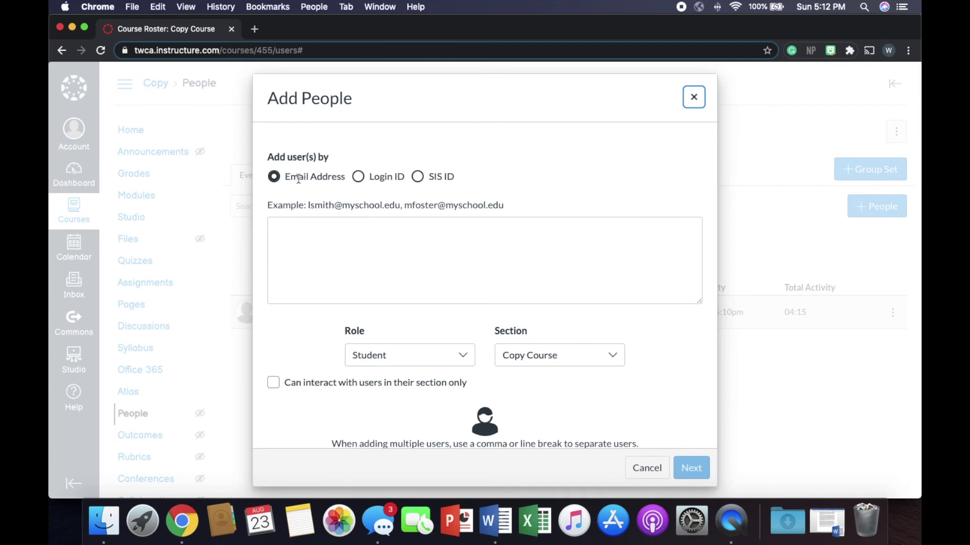
# Enter a new user's email address with role Teacher and section Copy Course, then close without adding
pyautogui.click(320, 230)
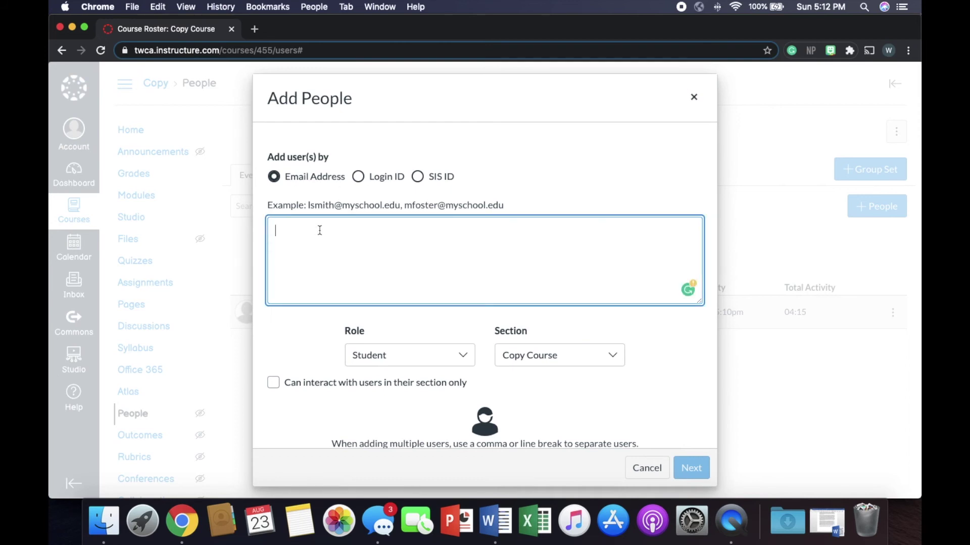
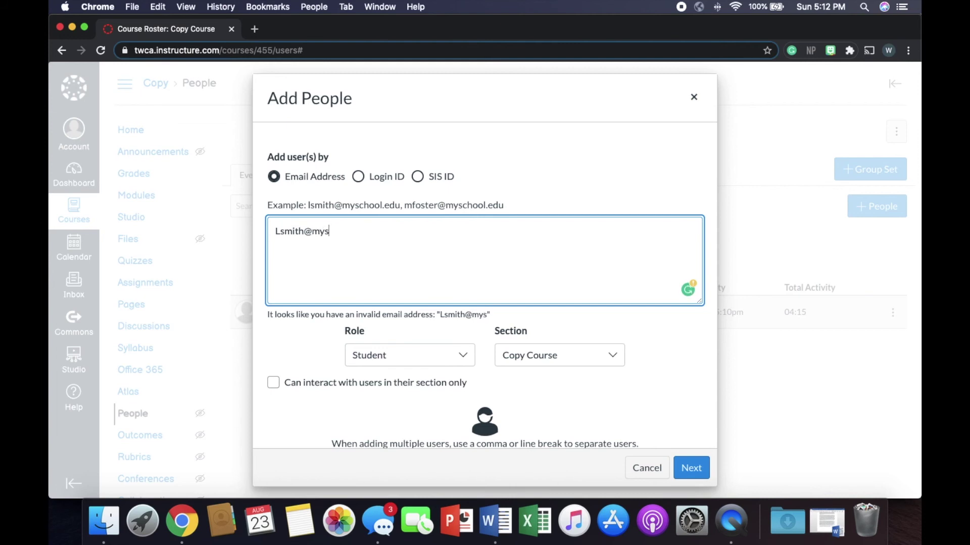
pyautogui.click(455, 361)
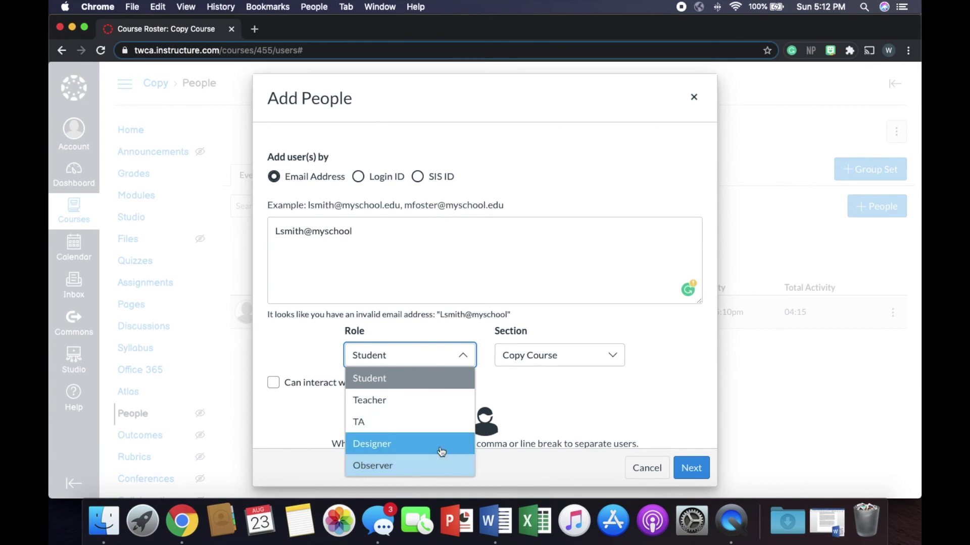
pyautogui.click(434, 401)
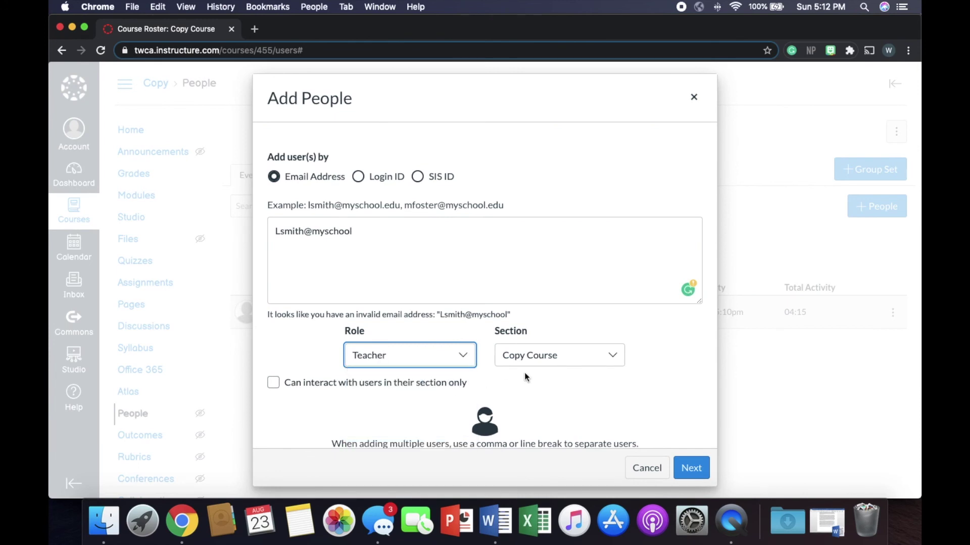
pyautogui.click(543, 360)
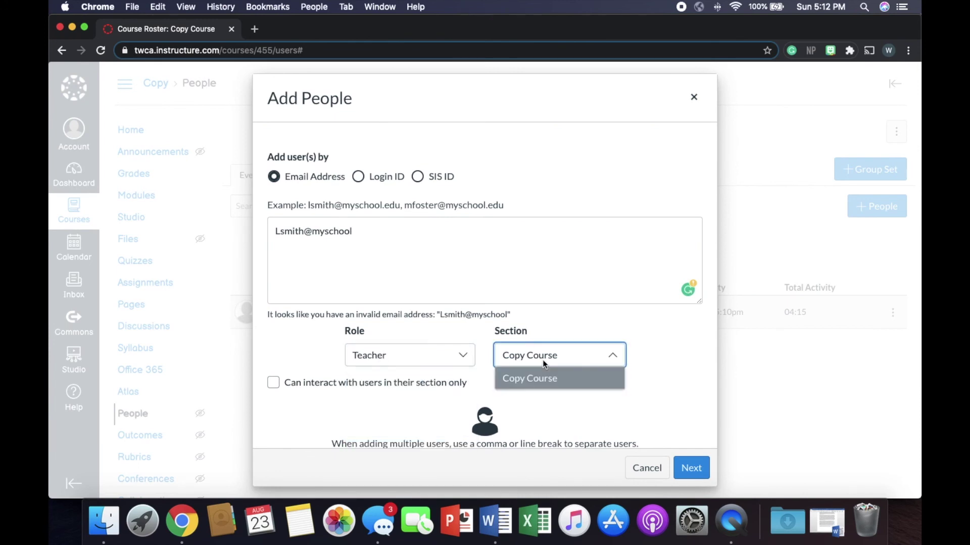
pyautogui.click(545, 374)
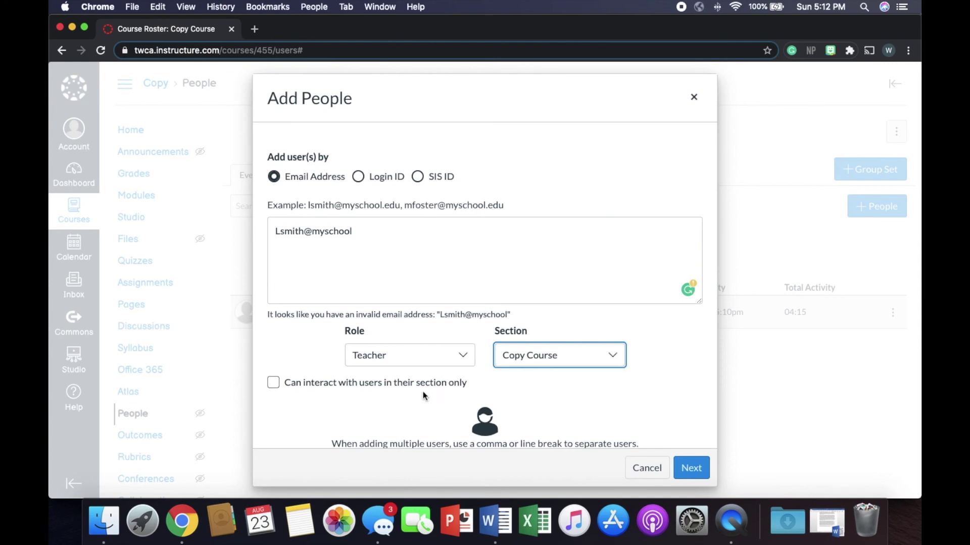
pyautogui.scroll(-2, 423, 392)
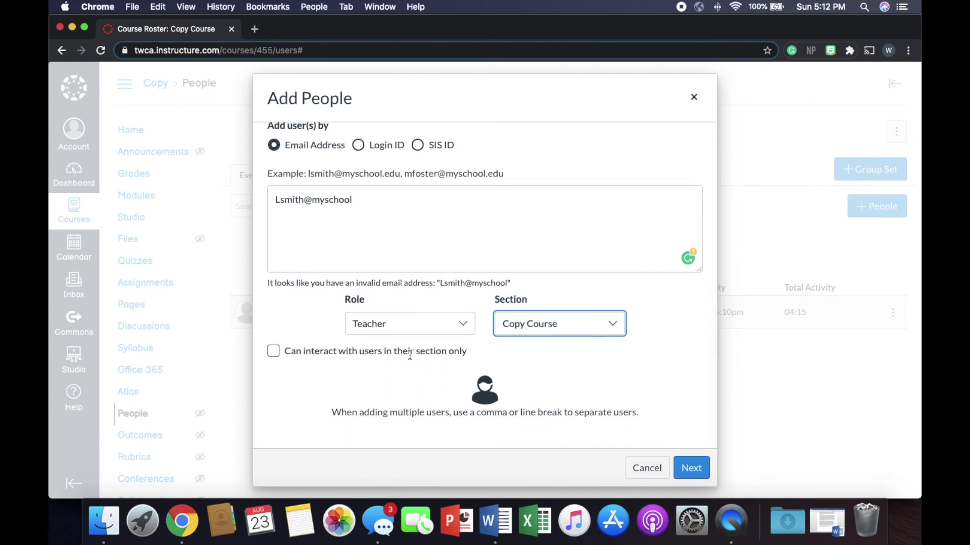
pyautogui.click(448, 334)
pyautogui.click(443, 373)
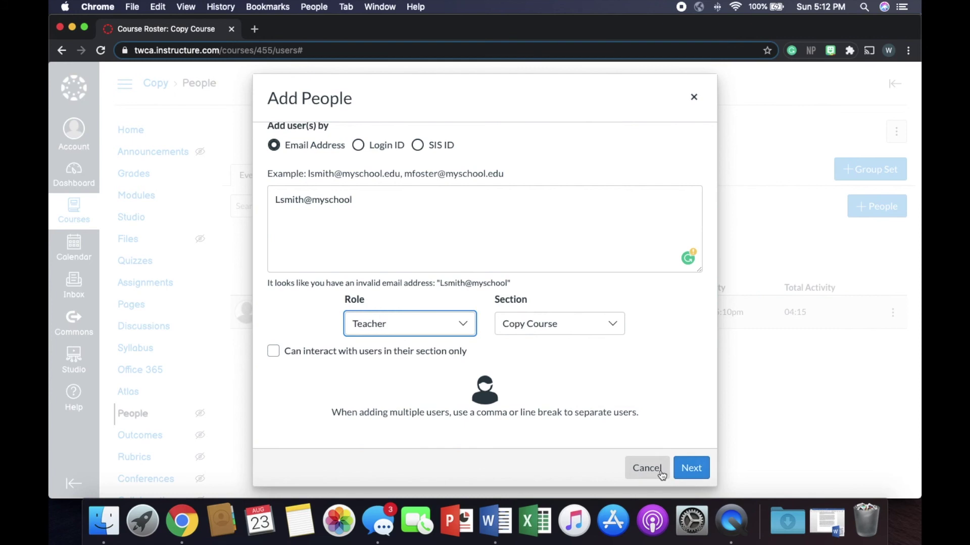
pyautogui.click(694, 97)
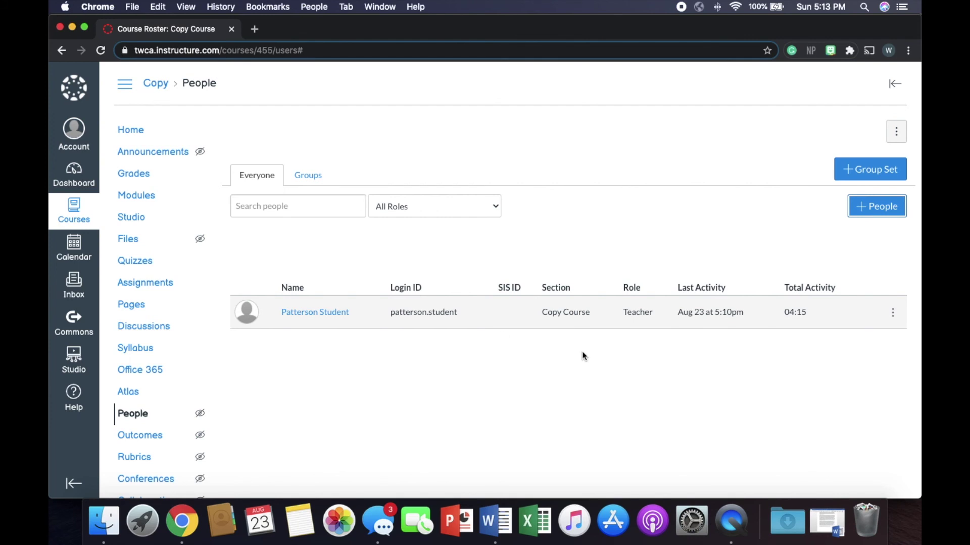
# Set Copy Course's import content type to Copy a Canvas Course without choosing a source course
pyautogui.scroll(-5, 187, 364)
pyautogui.click(137, 385)
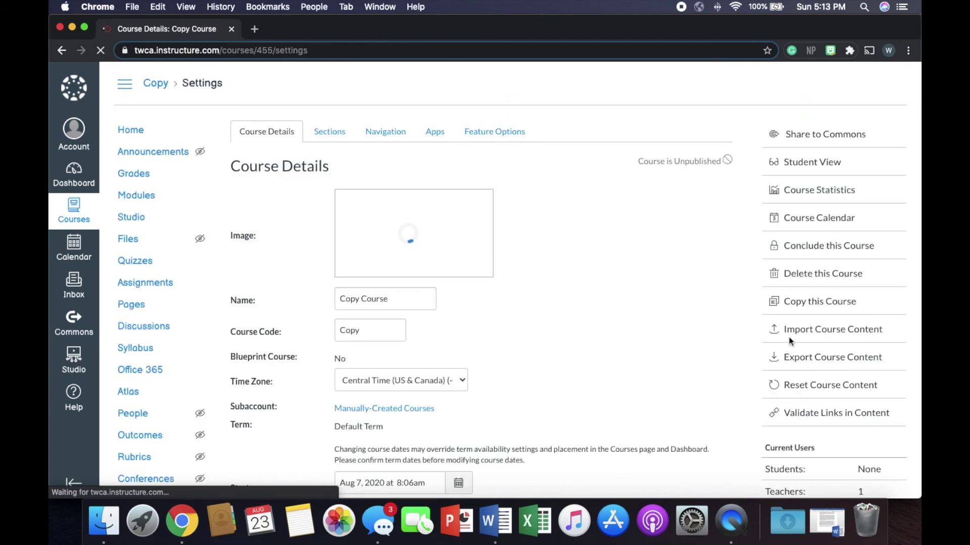
pyautogui.click(802, 336)
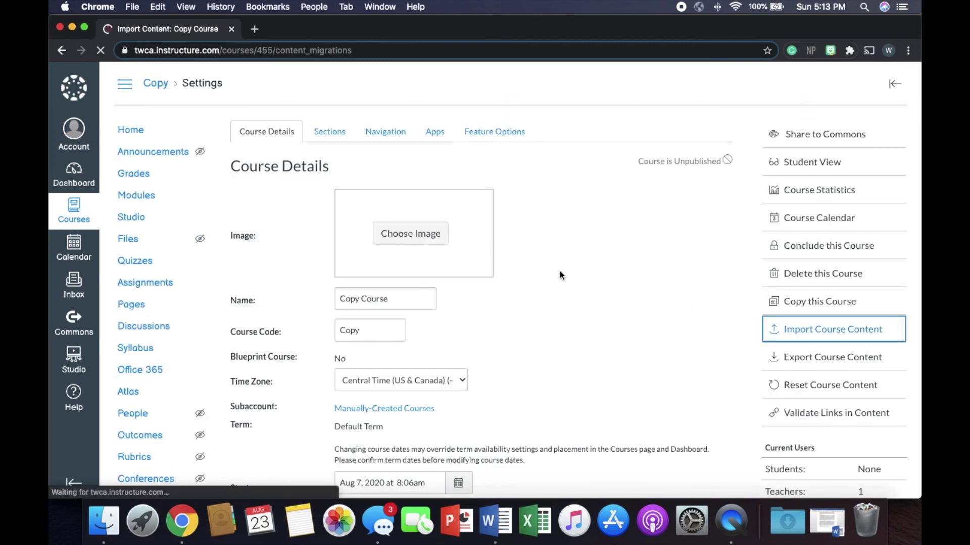
pyautogui.click(387, 163)
pyautogui.click(406, 177)
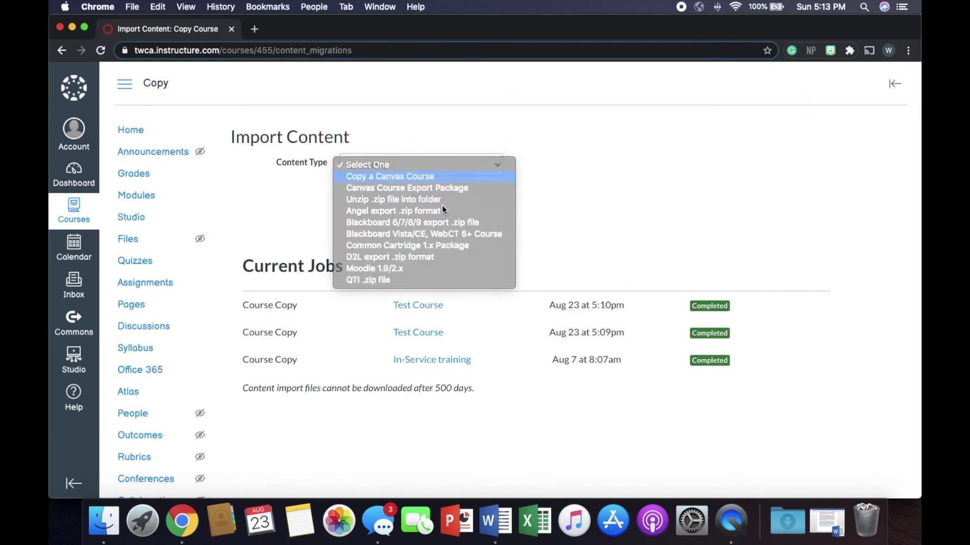
pyautogui.click(413, 200)
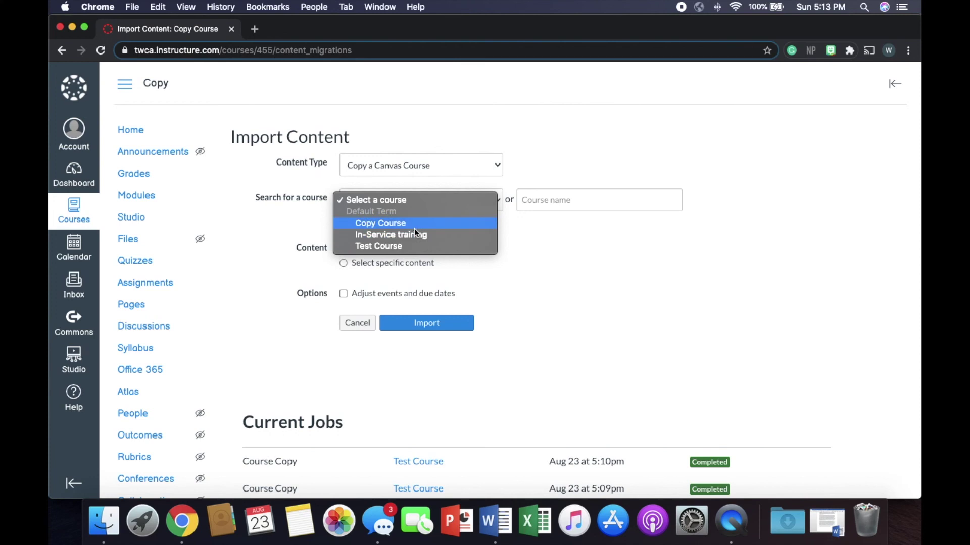
pyautogui.click(75, 173)
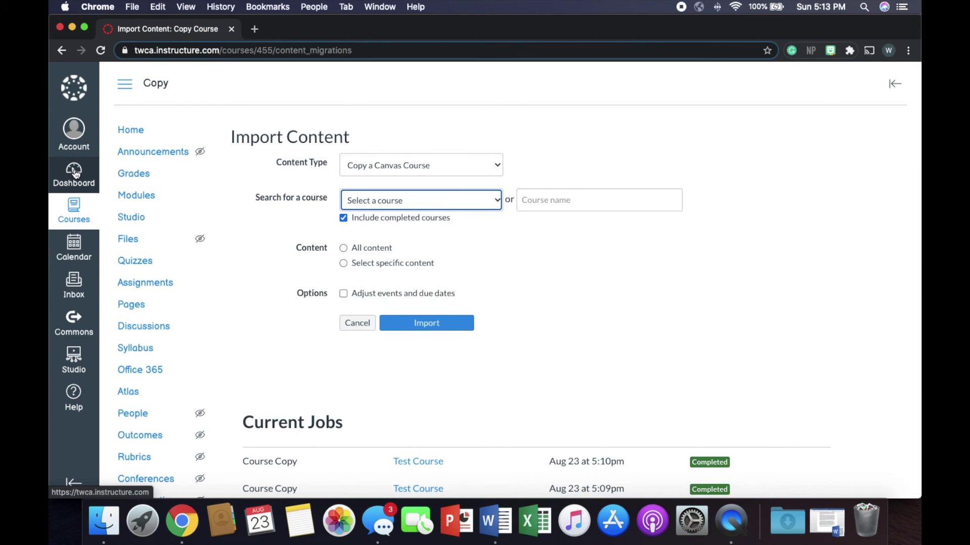
pyautogui.click(75, 173)
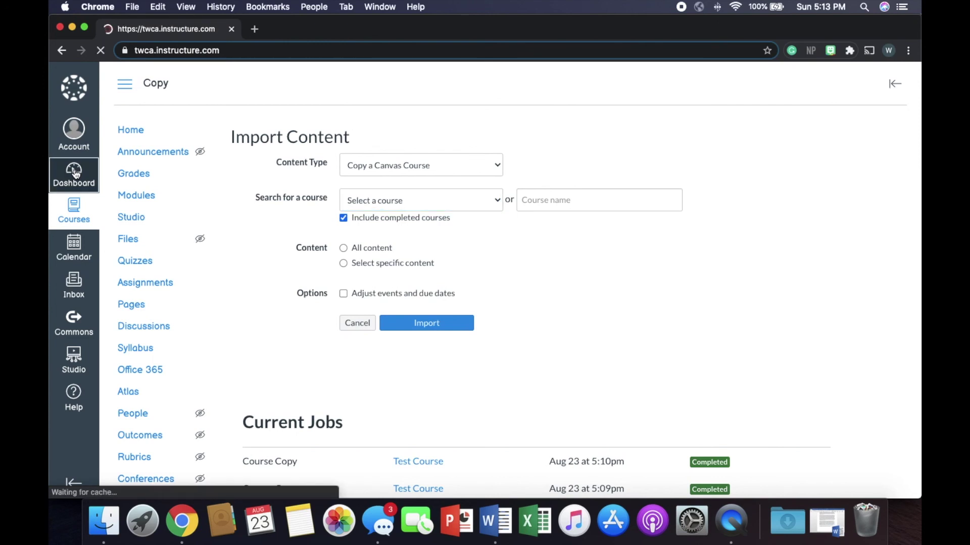